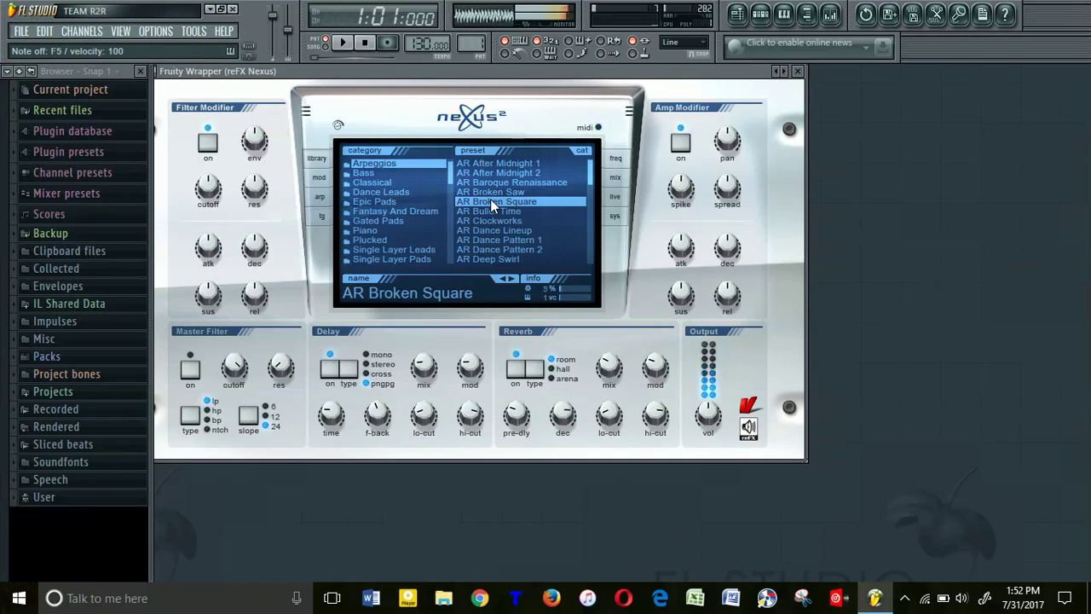
Start song playback to audition the AR Broken Square preset in Nexus
key(space)
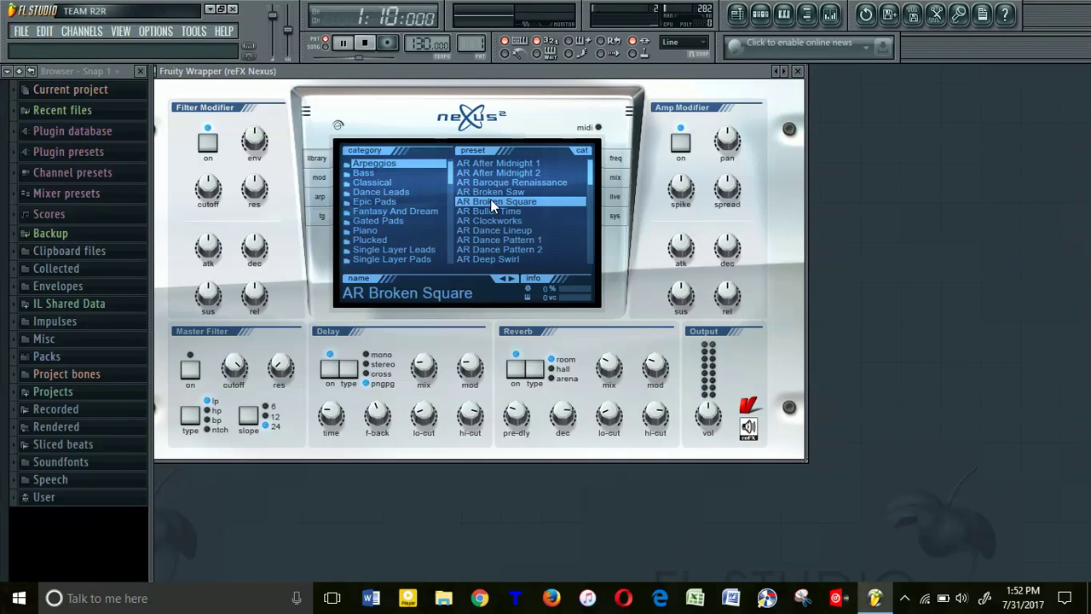
Stop playback and turn the AR Broken Square delay mix down from 19 to 0
click(364, 43)
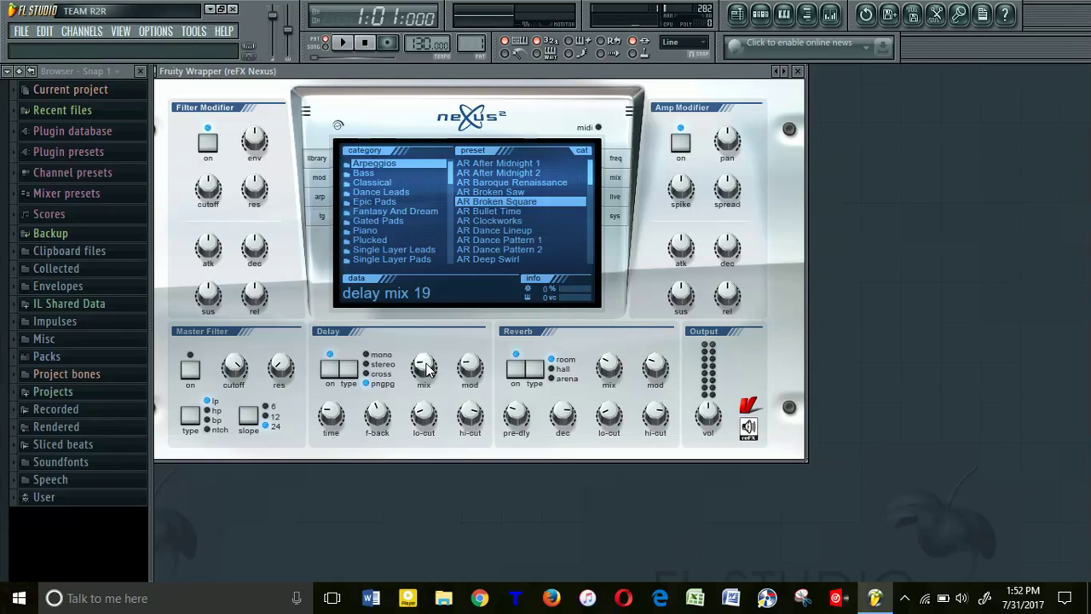
click(425, 368)
drag(425, 368, 431, 394)
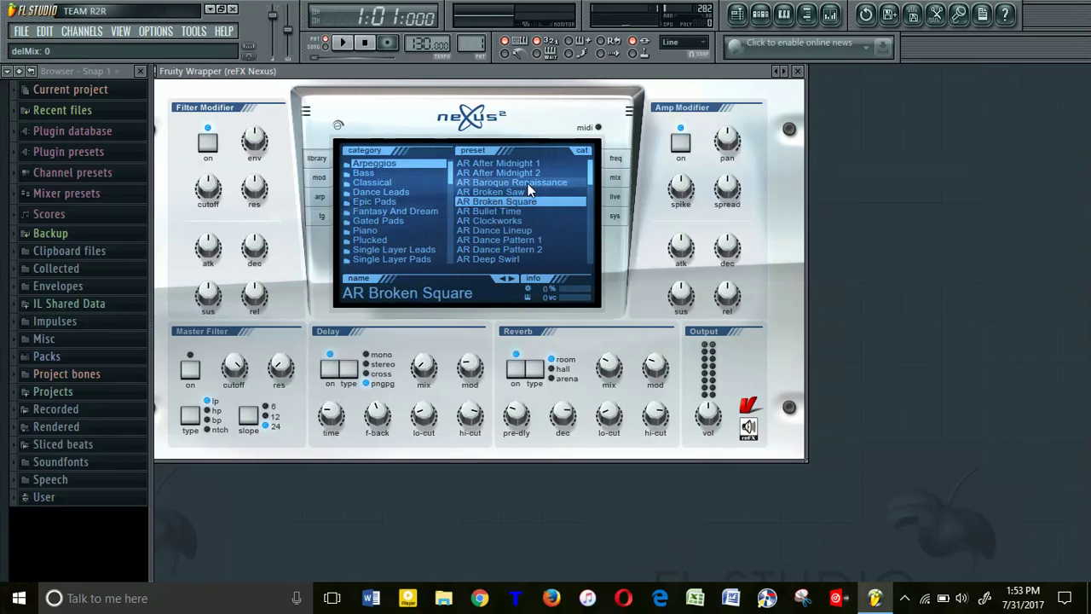
key(z)
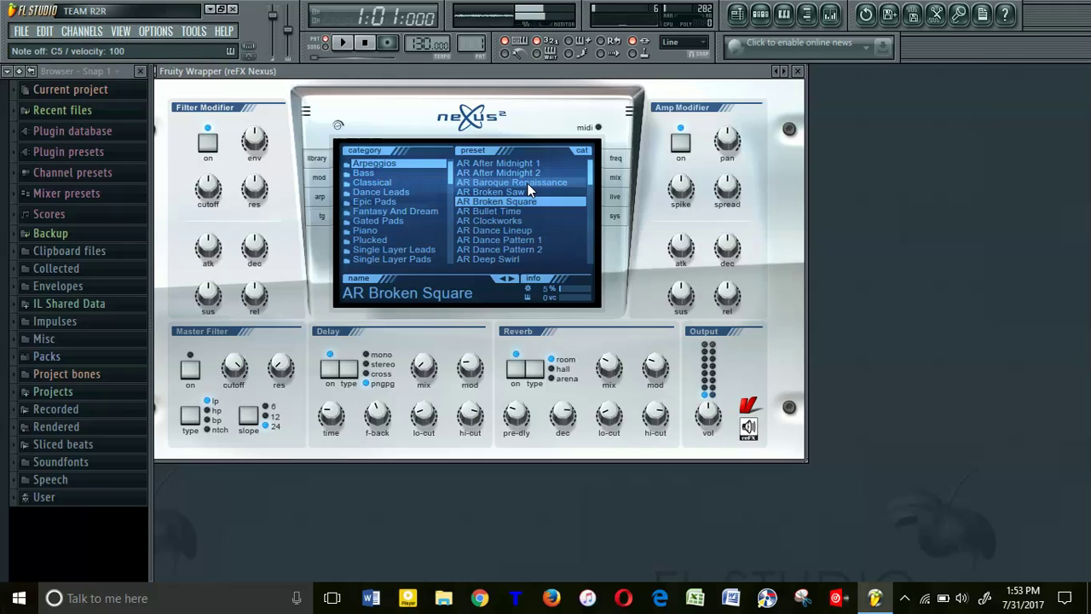
key(e)
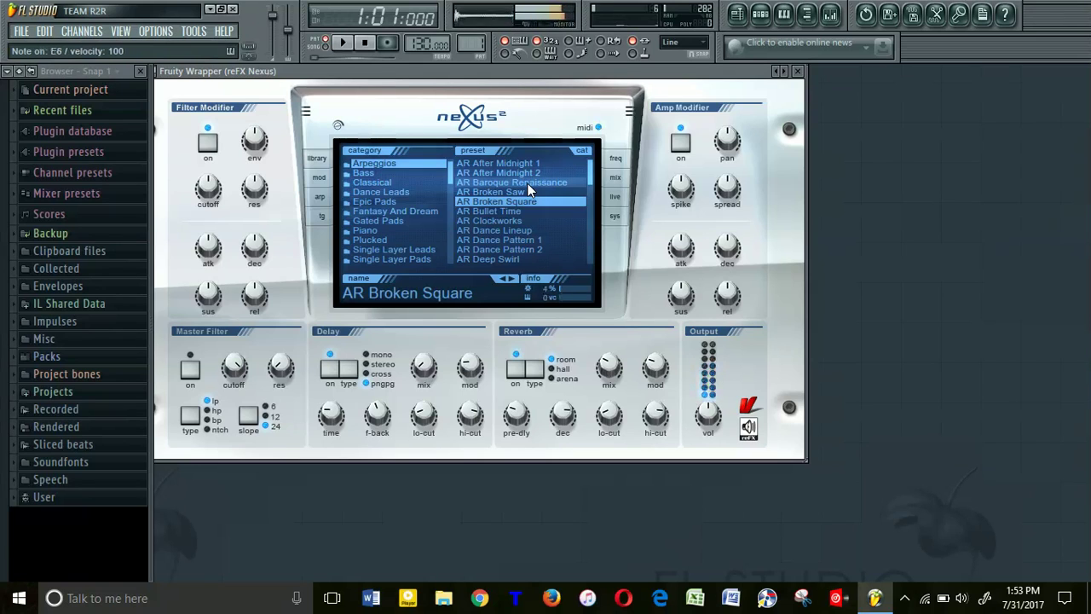
key(r)
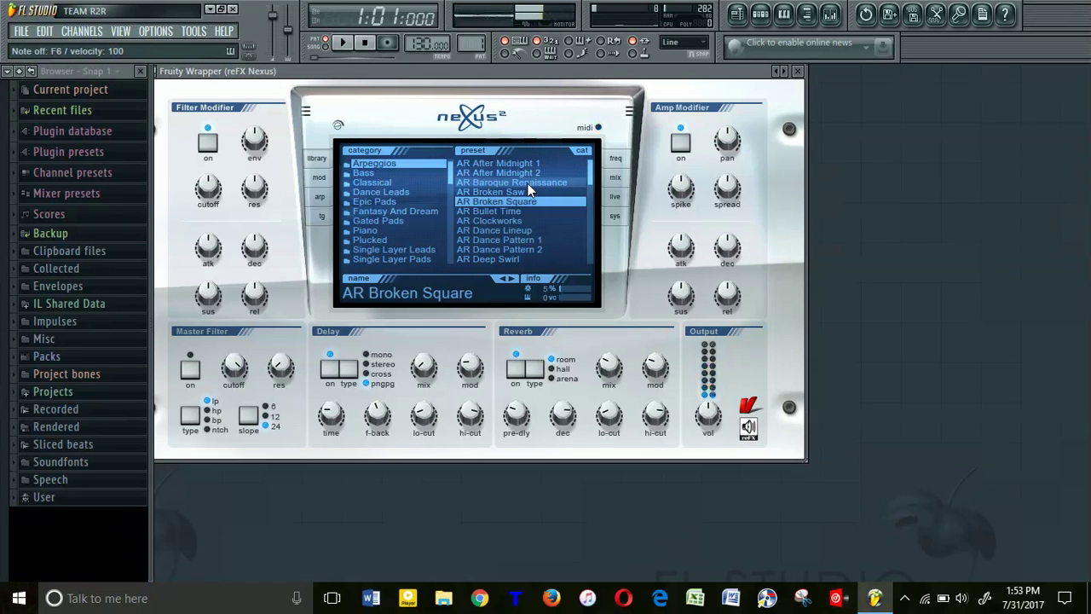
key(e)
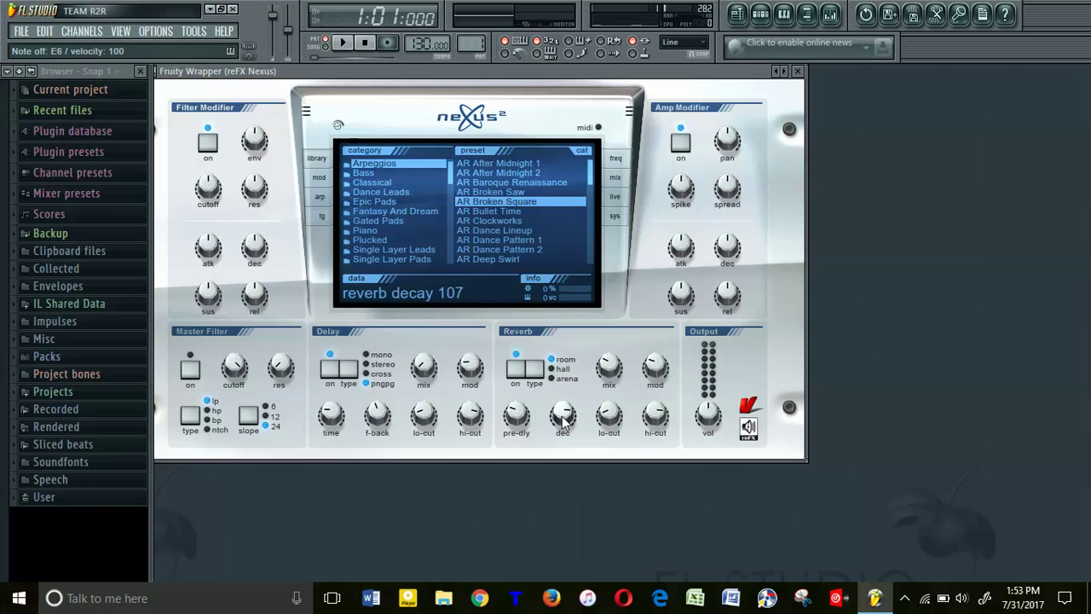
Drop reverb decay from 107 to 43, test two notes, then raise it to 59
mouse_move(563, 416)
drag(563, 419, 576, 497)
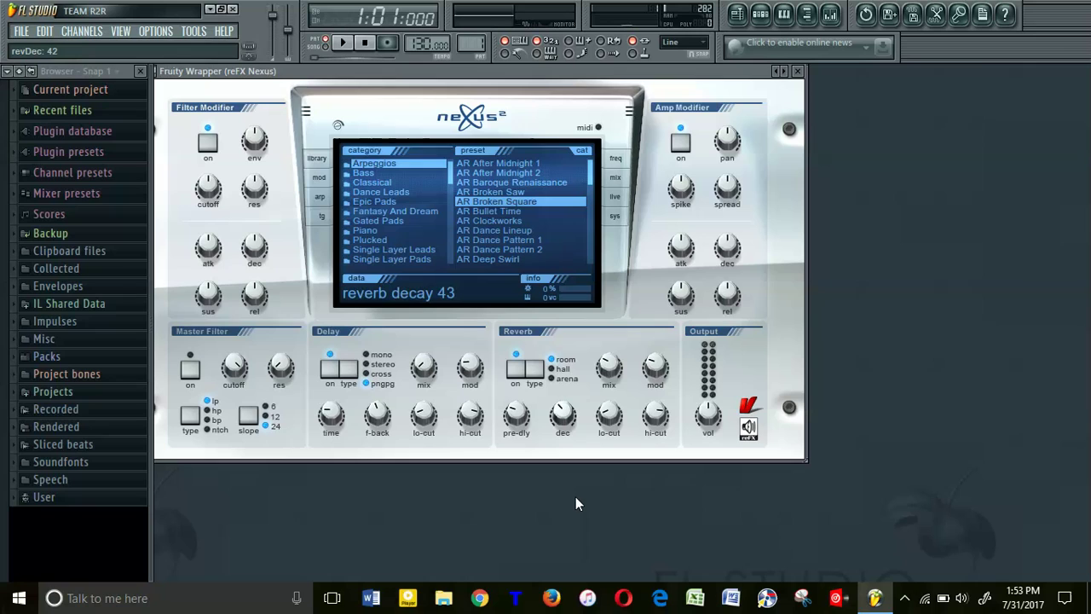
key(z)
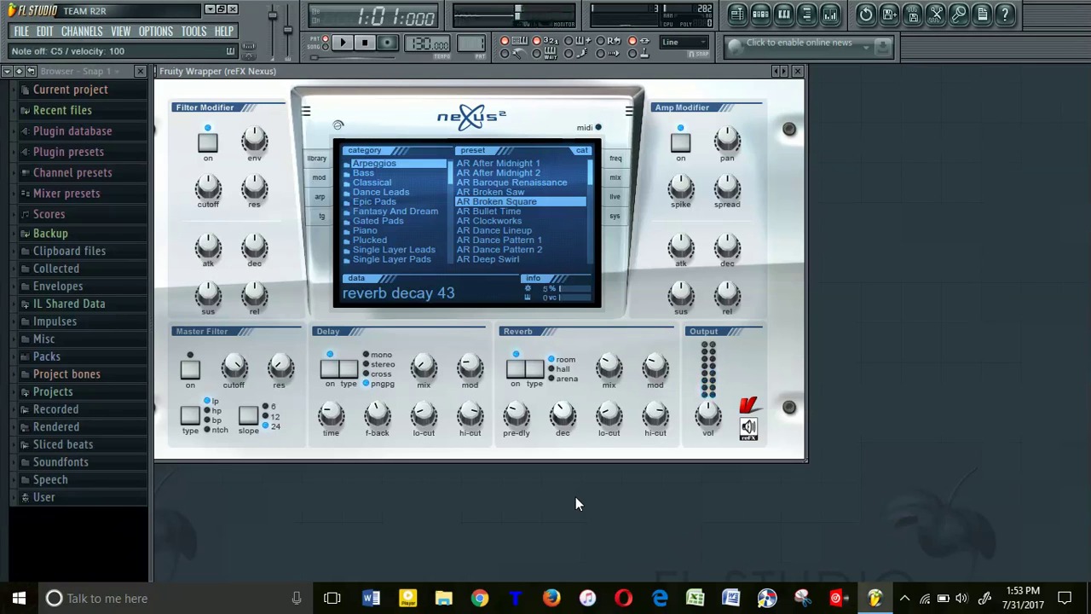
key(z)
drag(558, 416, 568, 388)
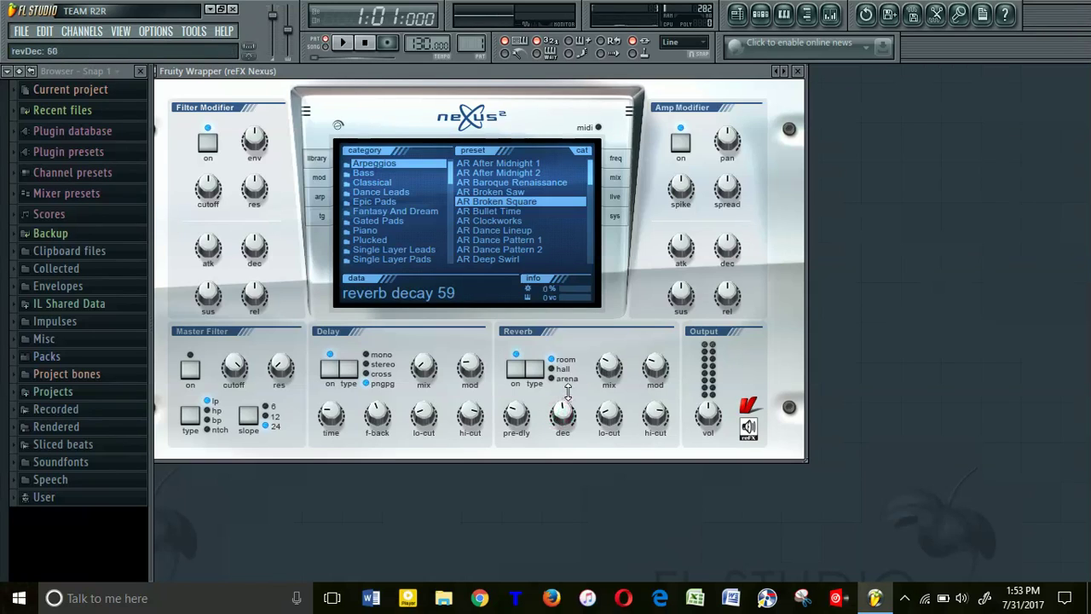